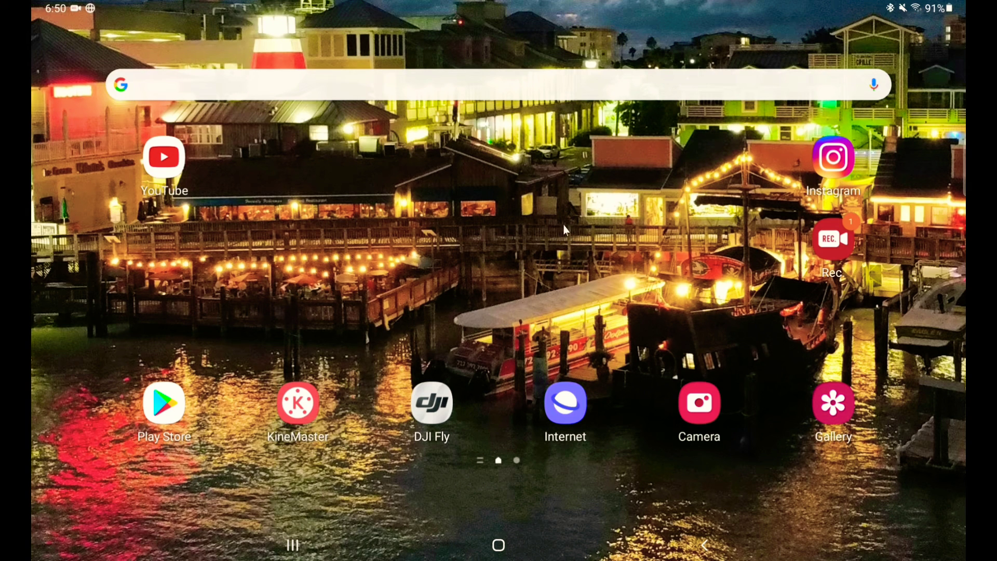
# - Launch DJI Fly and open its album of saved photos and videos
pyautogui.click(435, 407)
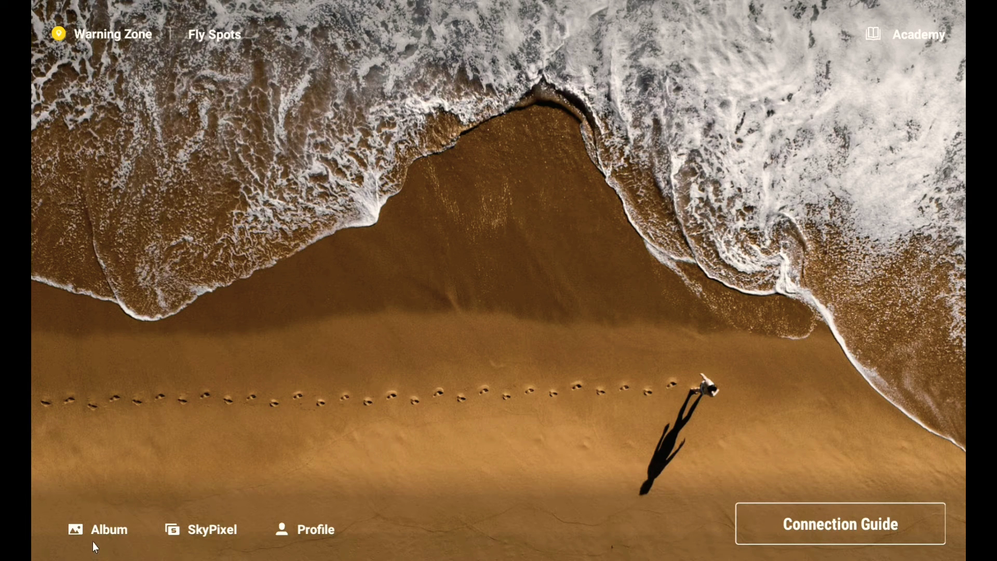
pyautogui.click(107, 530)
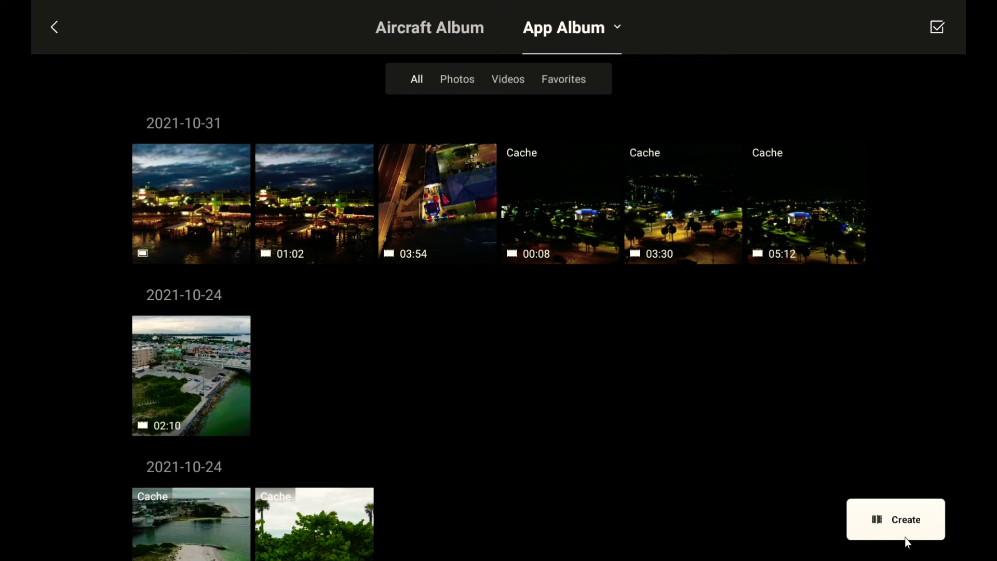
# - Start a new creation from the album to show templates like 80's, Keep Moving and Brisk
pyautogui.click(900, 523)
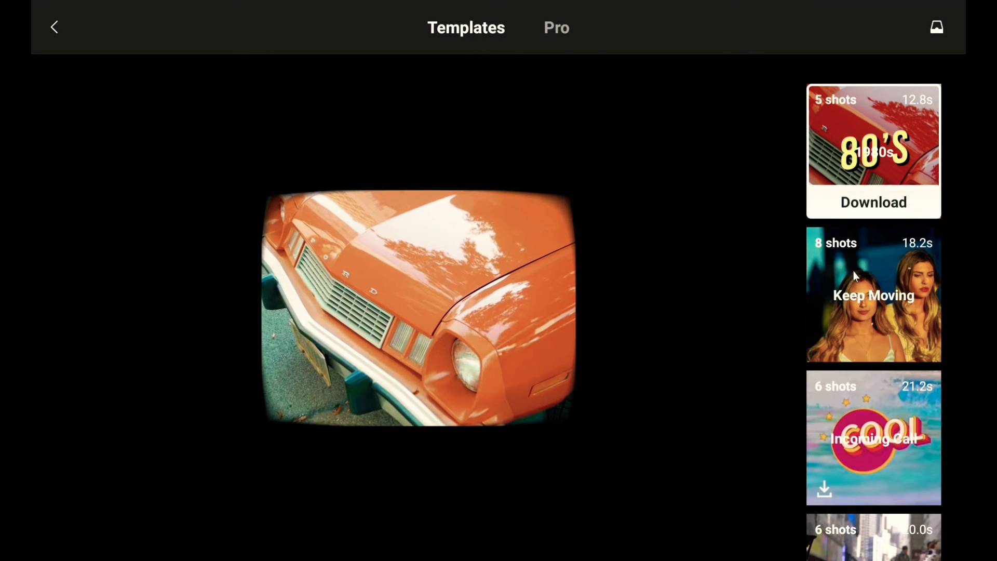
pyautogui.scroll(-5, 856, 274)
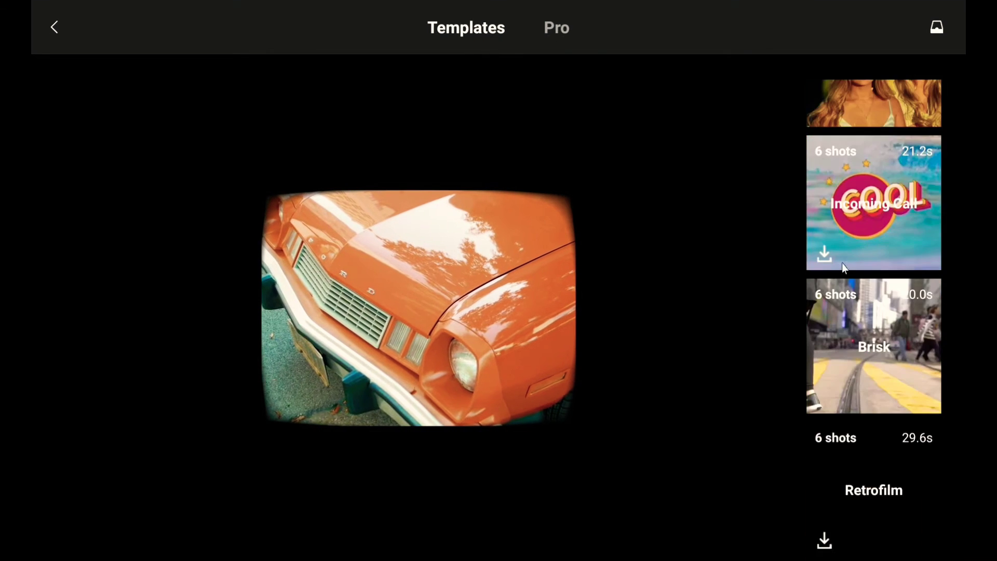
pyautogui.scroll(-2, 855, 274)
pyautogui.scroll(6, 841, 334)
pyautogui.scroll(1, 842, 334)
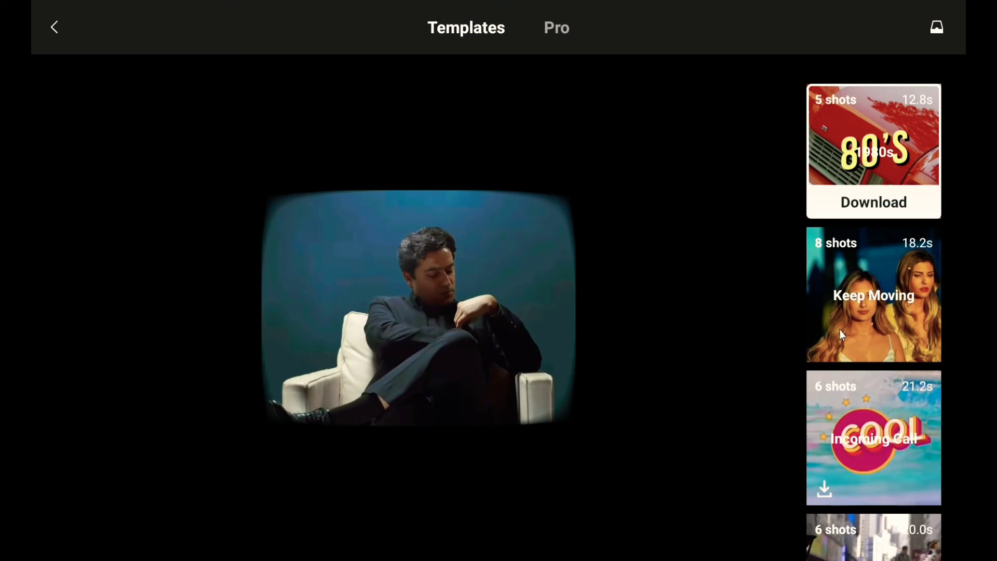
pyautogui.scroll(-3, 842, 334)
pyautogui.scroll(3, 827, 296)
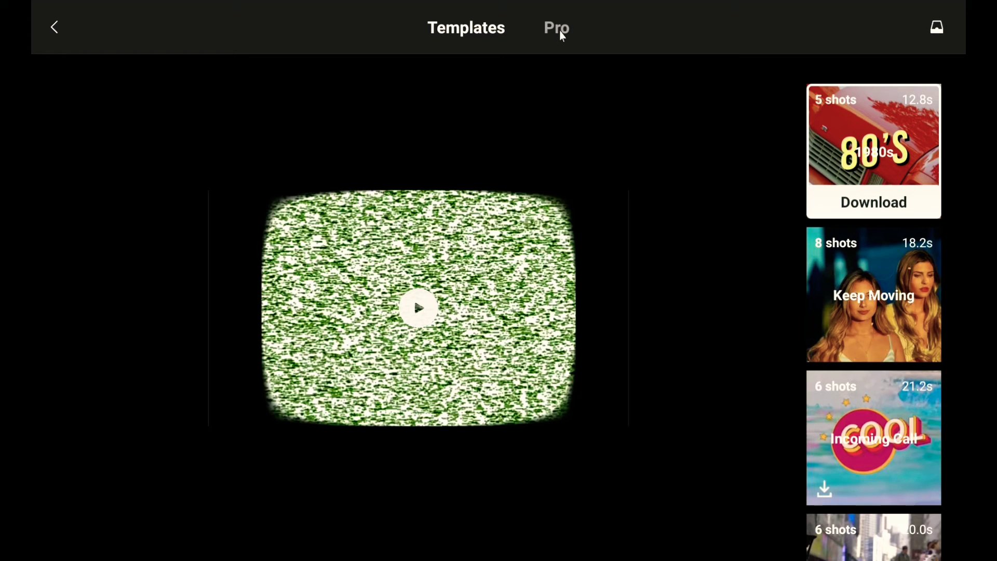
# - In Pro mode, select the 02:10 shoreline clip from 2021-10-24 for editing
pyautogui.click(556, 31)
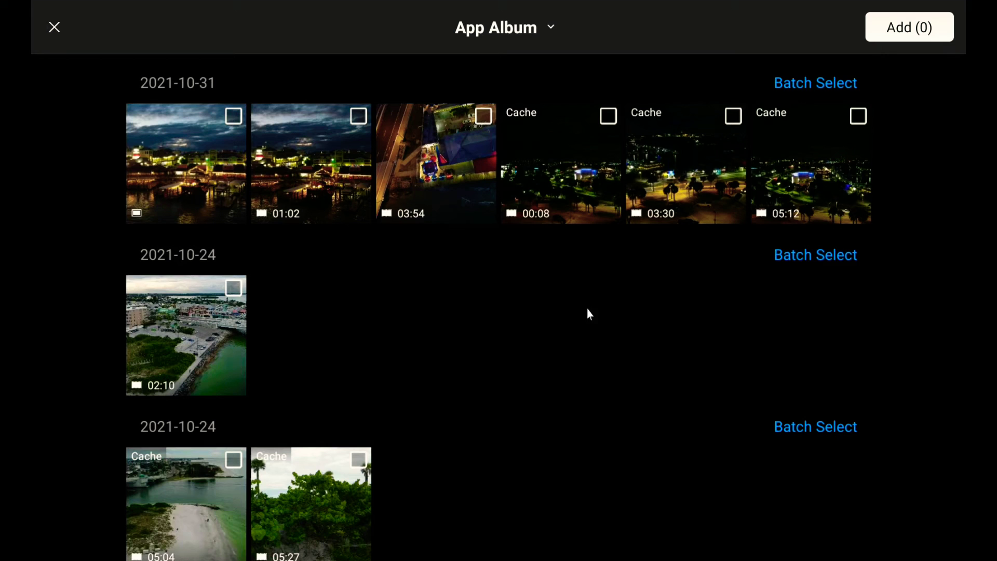
pyautogui.click(226, 306)
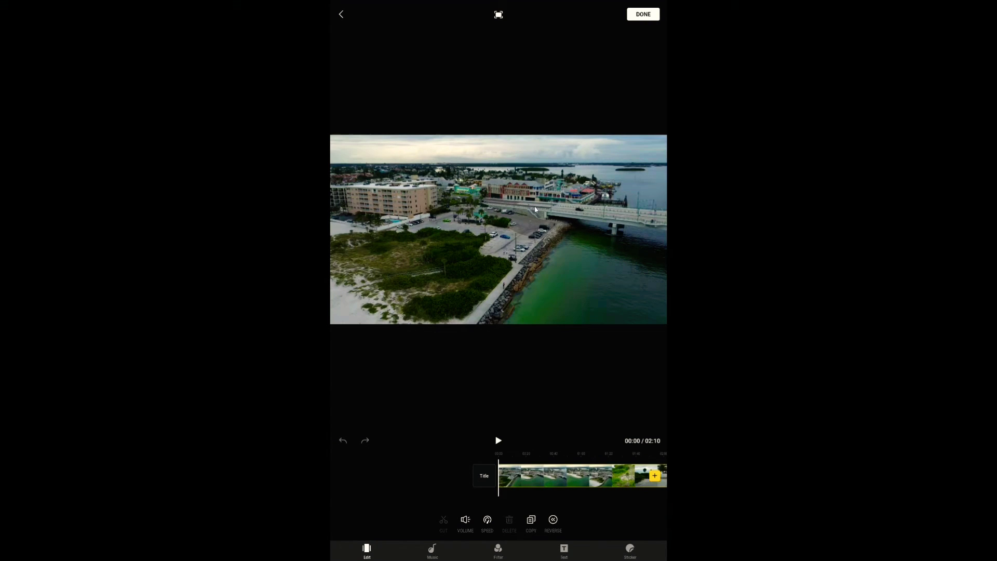
pyautogui.moveTo(566, 481)
pyautogui.mouseDown()
pyautogui.moveTo(498, 491)
pyautogui.moveTo(583, 494)
pyautogui.mouseUp()
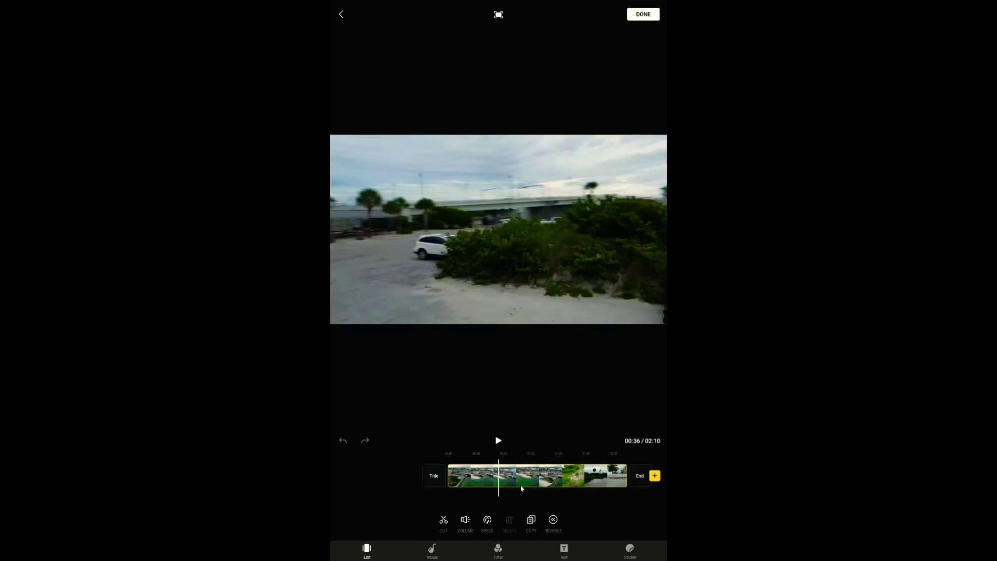
pyautogui.click(499, 441)
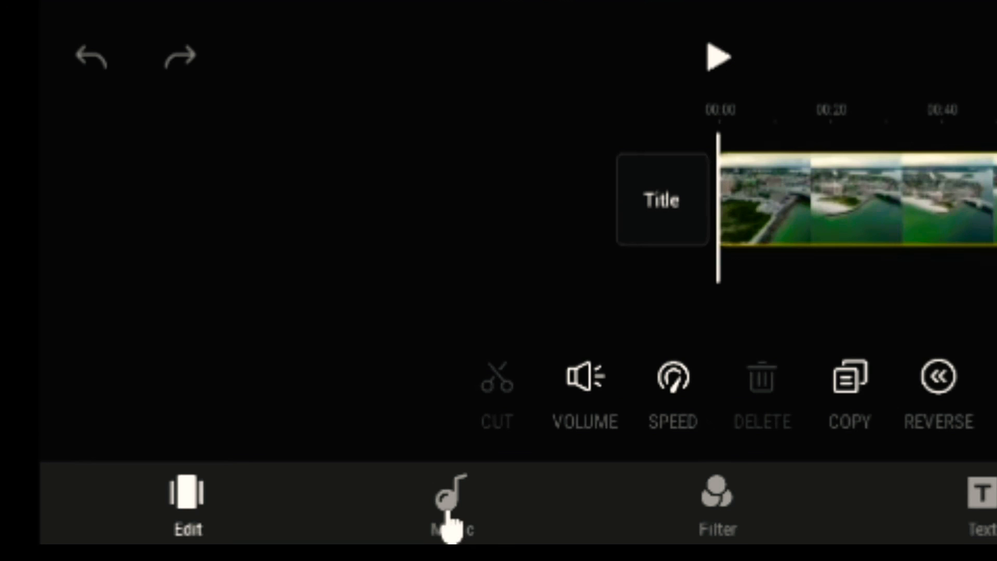
# - Add the EPIC category track 'Rise Up' as the project's music
pyautogui.click(450, 510)
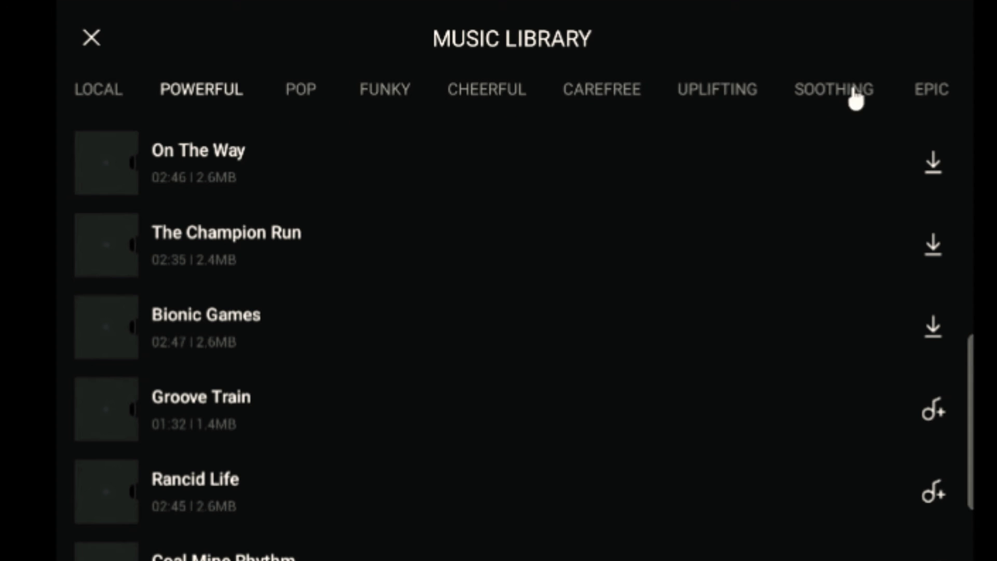
pyautogui.moveTo(858, 98); pyautogui.dragTo(711, 99)
pyautogui.click(807, 89)
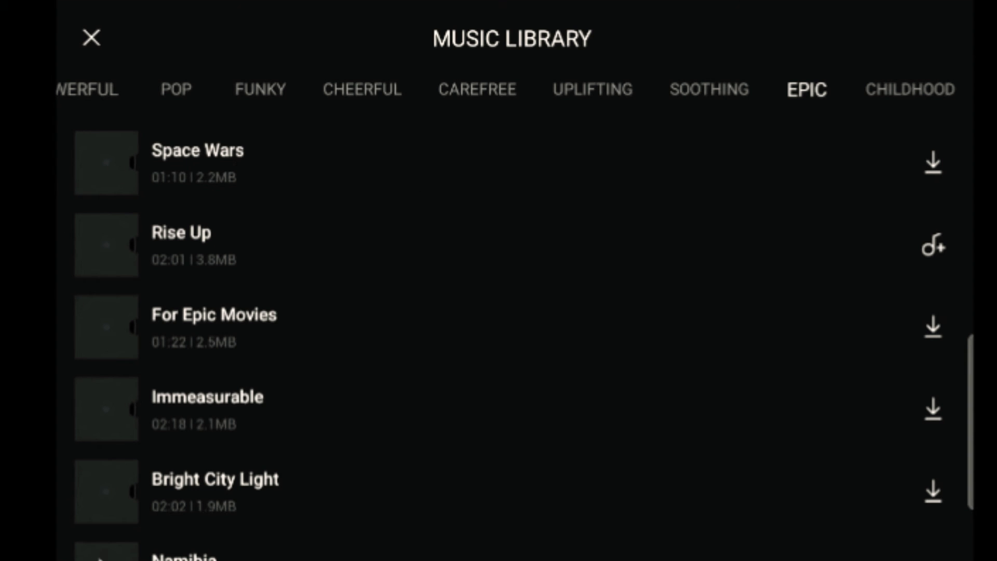
pyautogui.click(932, 246)
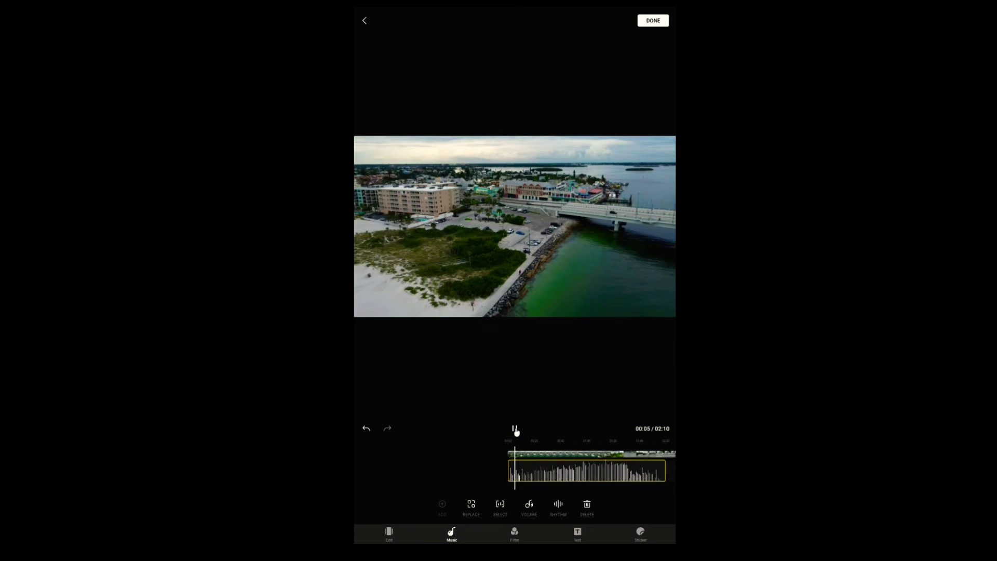
# - Split the clip at 00:05 and delete the opening piece, leaving a 02:04 video
pyautogui.click(515, 429)
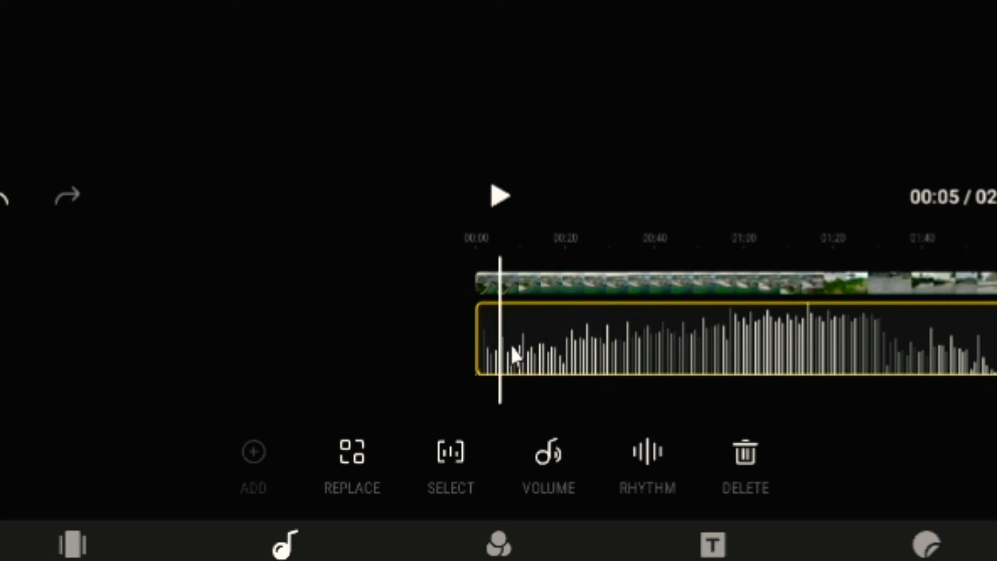
pyautogui.click(495, 290)
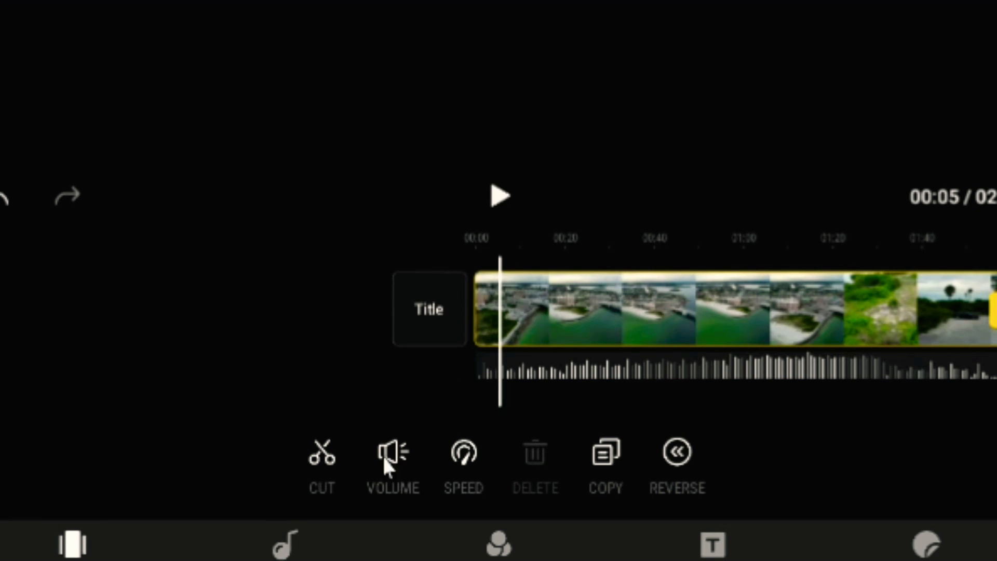
pyautogui.click(322, 460)
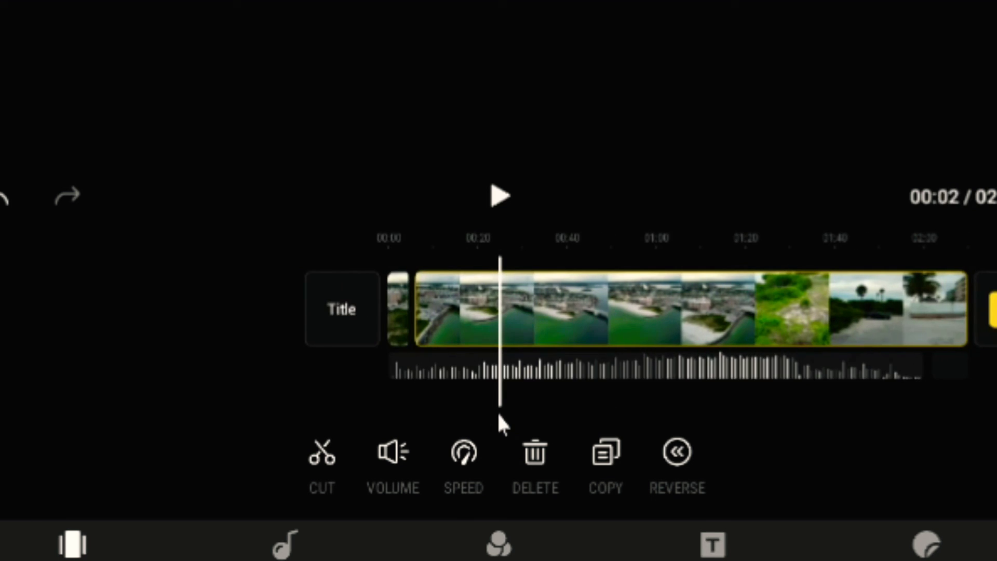
pyautogui.moveTo(403, 312); pyautogui.dragTo(434, 302)
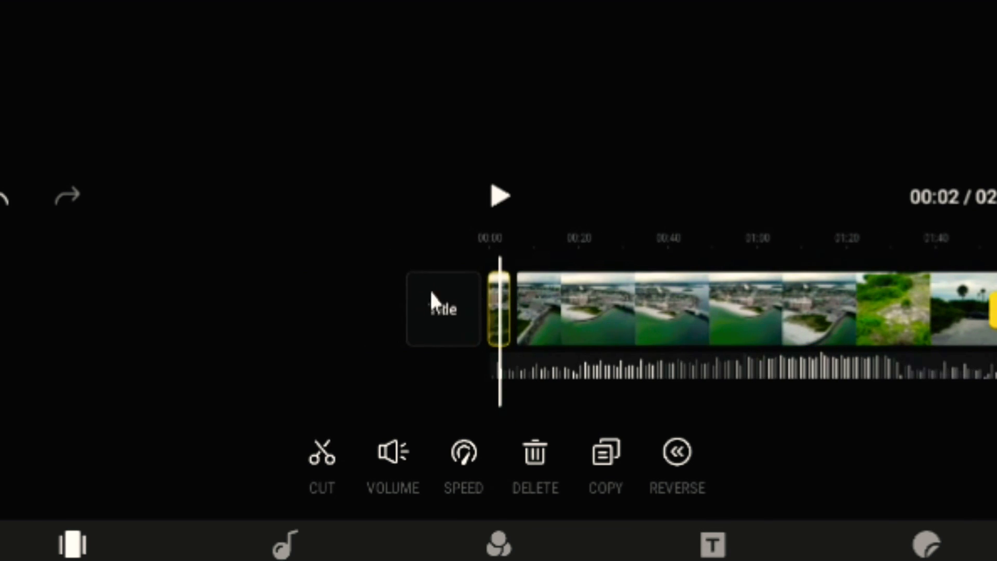
pyautogui.click(533, 458)
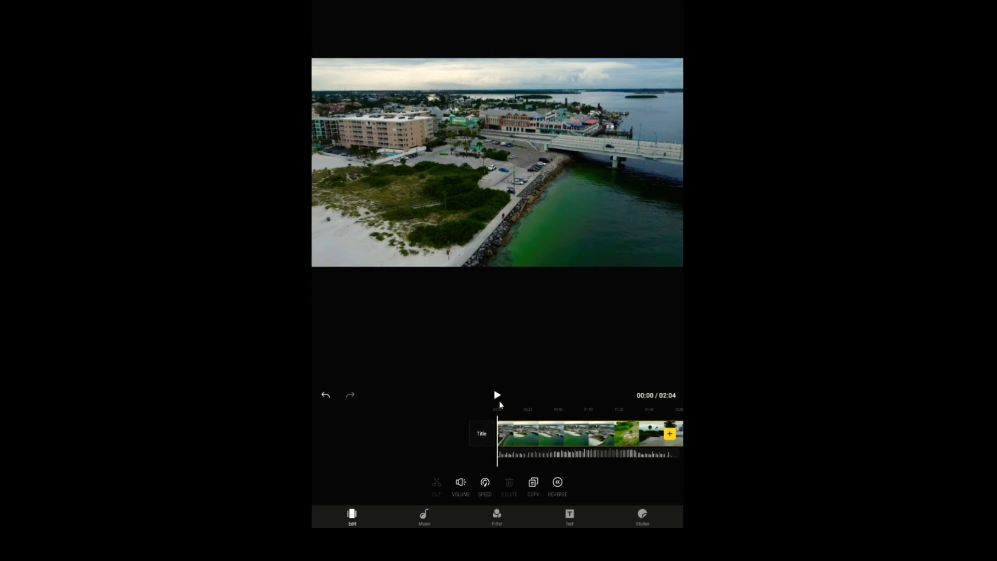
# - Preview the trimmed video, then view the available title styles
pyautogui.click(499, 395)
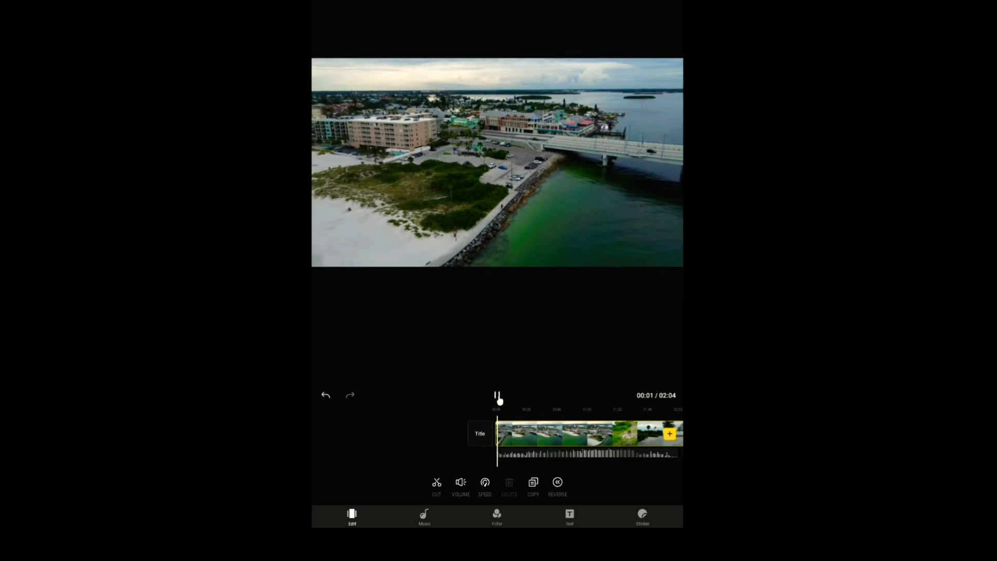
pyautogui.click(499, 397)
pyautogui.click(532, 462)
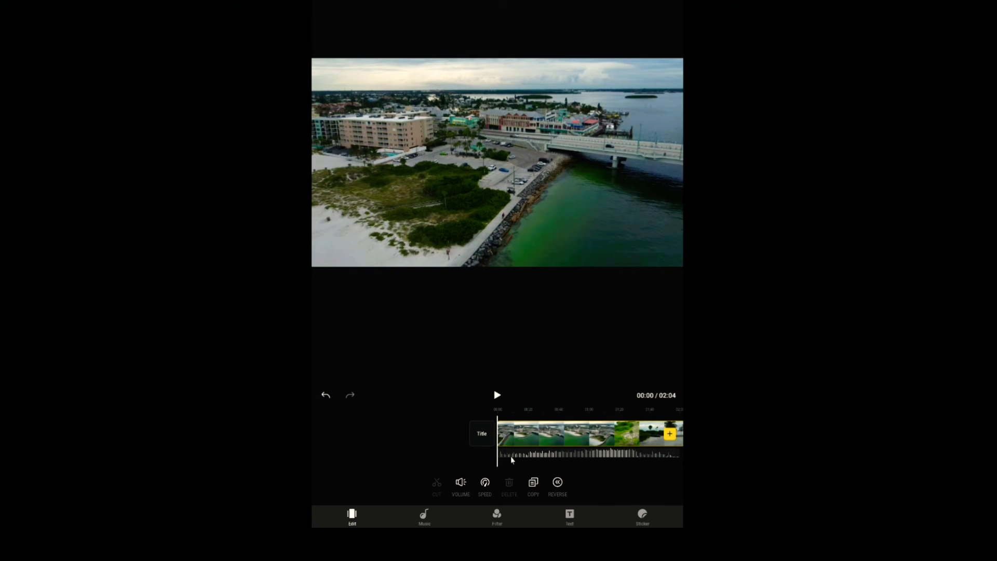
pyautogui.click(482, 435)
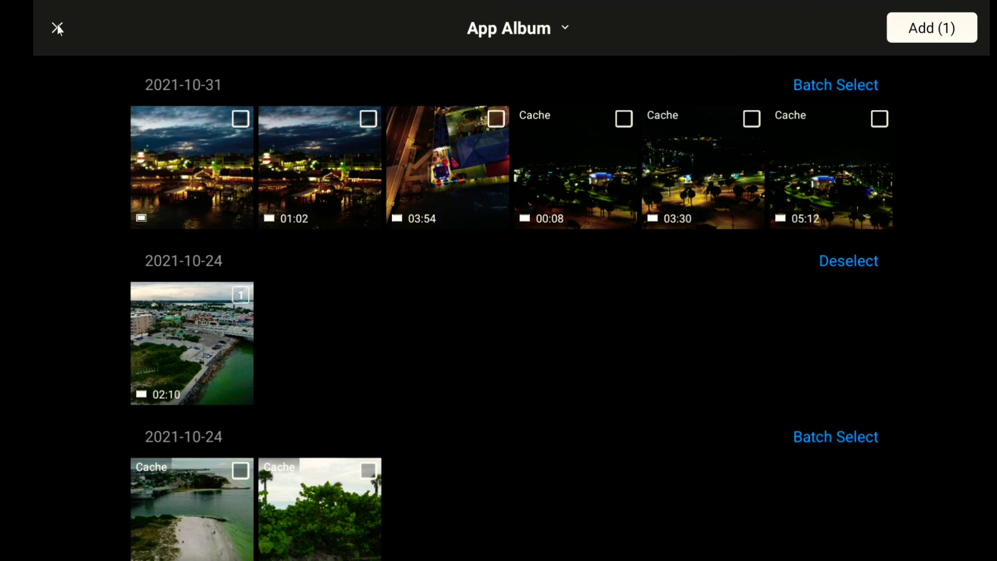
# - Add the 02:10 shoreline clip to a fresh project and open its Music editing
pyautogui.click(932, 28)
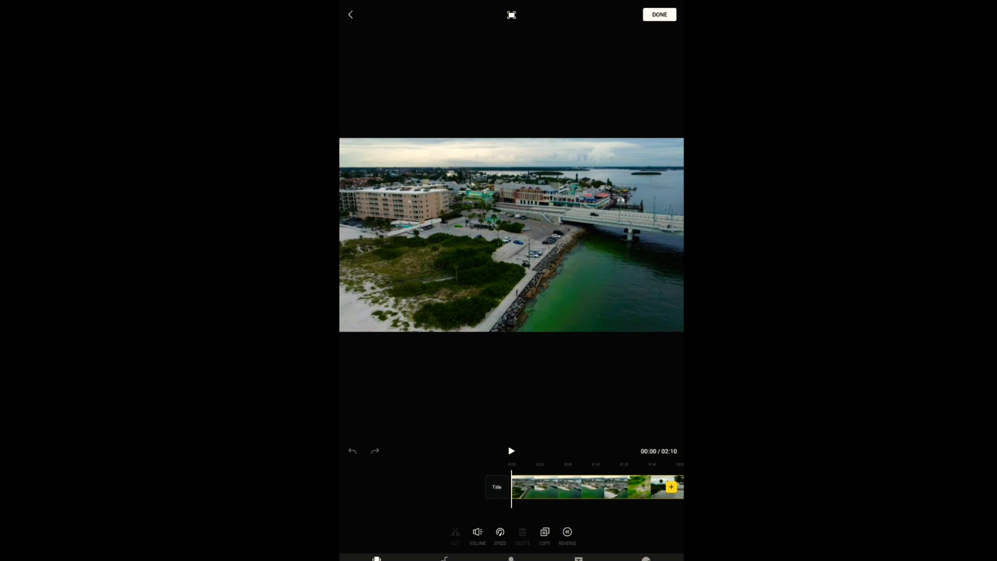
pyautogui.click(580, 559)
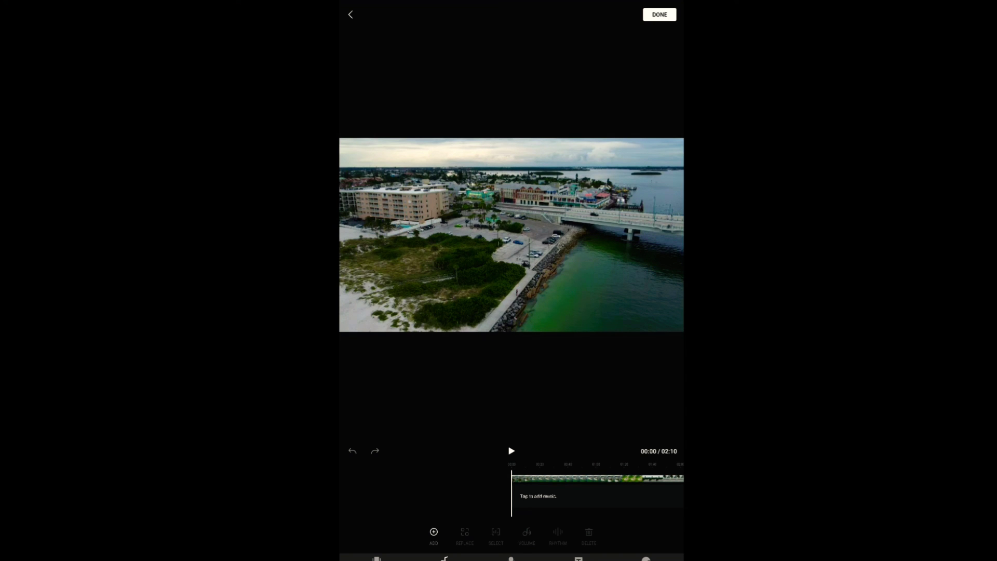
# - Open the music library and show the LOCAL options for importing device music
pyautogui.click(541, 499)
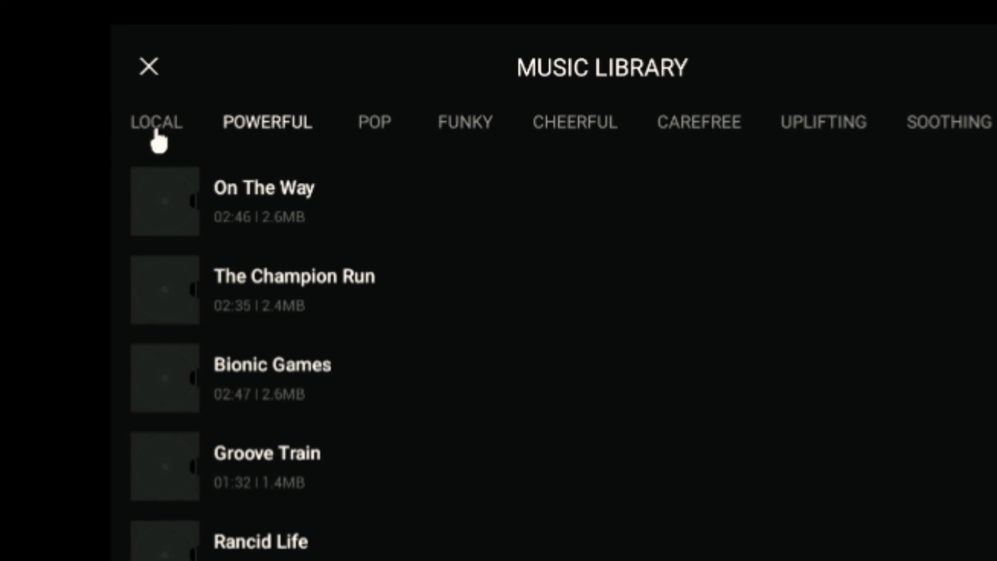
pyautogui.click(157, 125)
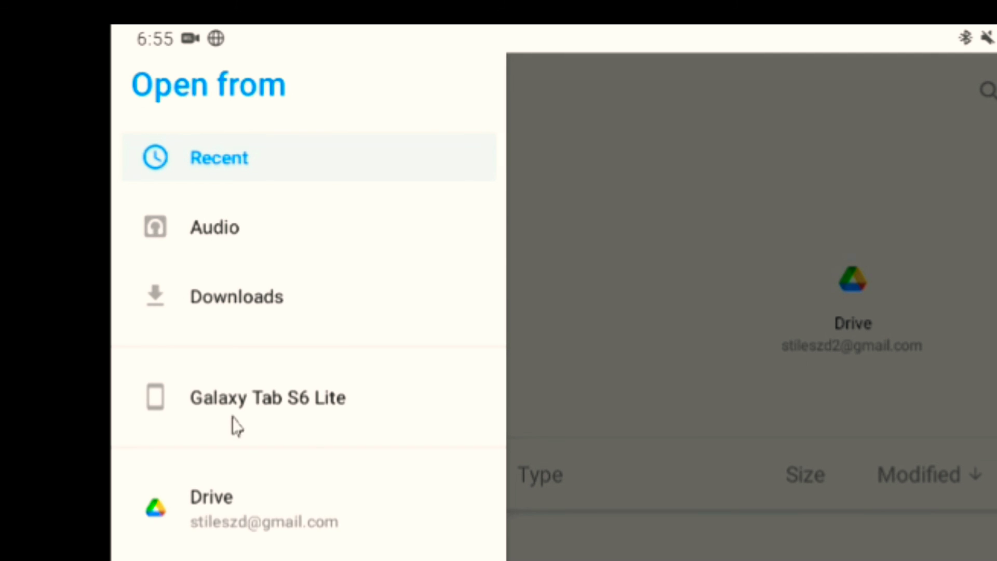
# - Browse the Galaxy Tab S6 Lite internal storage folders, such as DJI, Download and Music
pyautogui.click(272, 414)
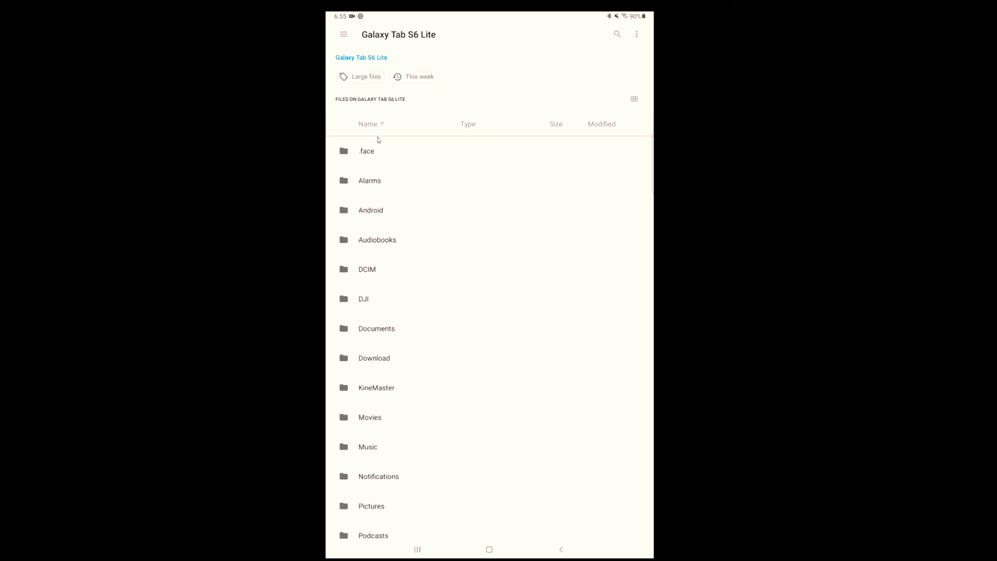
pyautogui.scroll(-2, 394, 234)
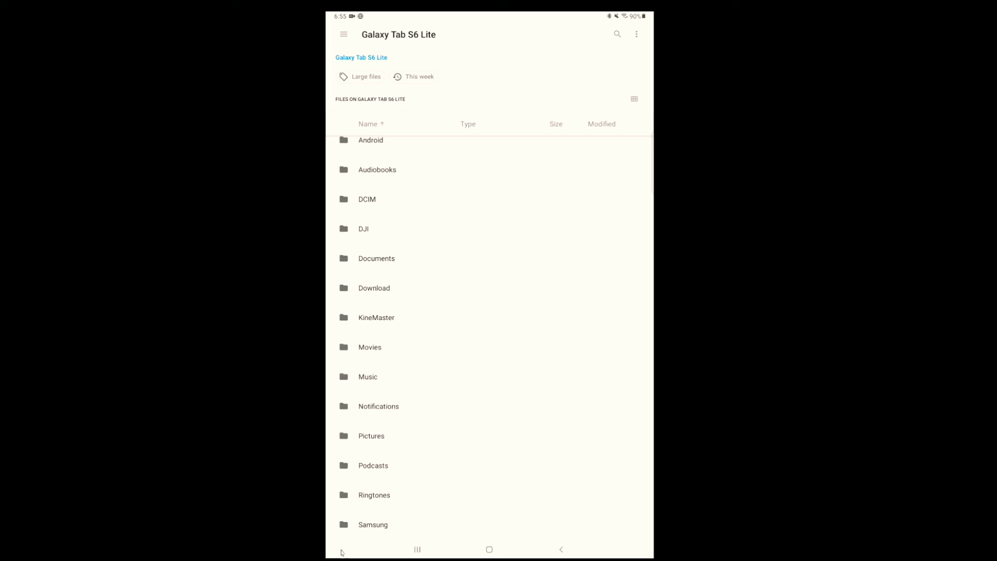